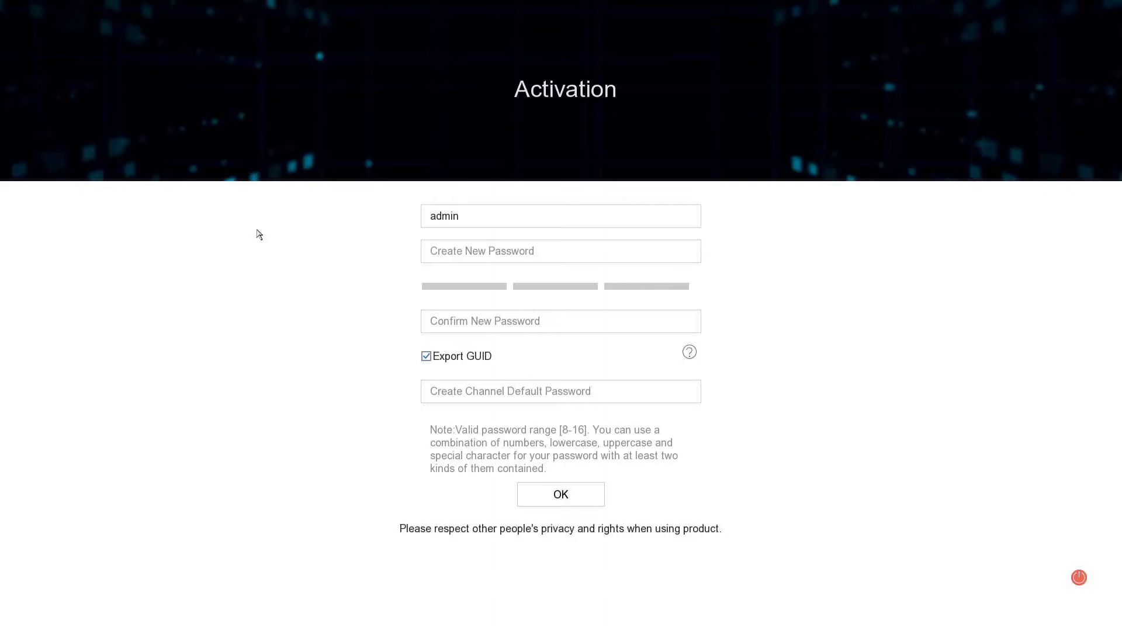
- Enter the new admin password in Create New Password using the on-screen keyboard
{"action": "double_click", "coordinate": [502, 217]}
{"action": "left_click", "coordinate": [515, 254]}
{"action": "double_click", "coordinate": [549, 221]}
{"action": "left_click", "coordinate": [551, 248]}
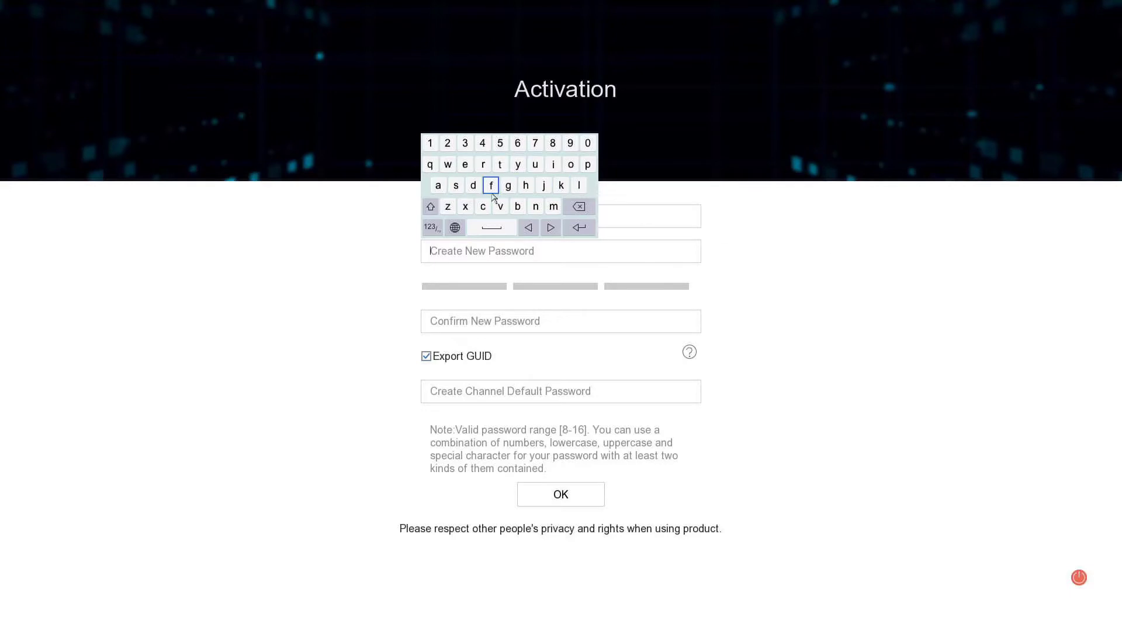
{"action": "right_click", "coordinate": [676, 250]}
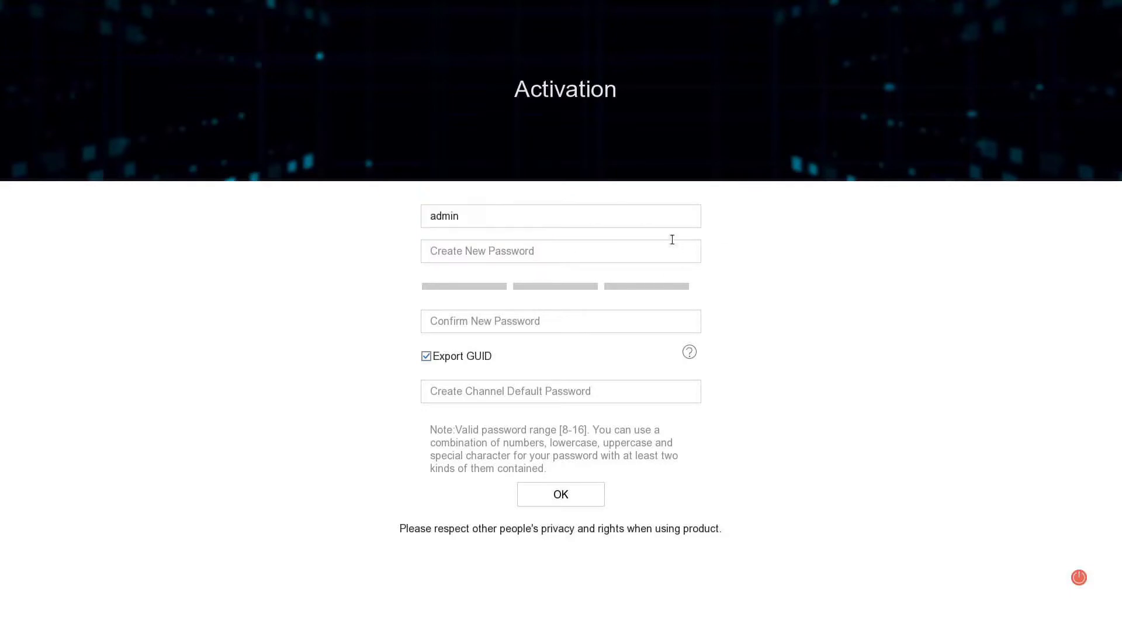
{"action": "left_click", "coordinate": [503, 258]}
{"action": "left_click", "coordinate": [491, 186]}
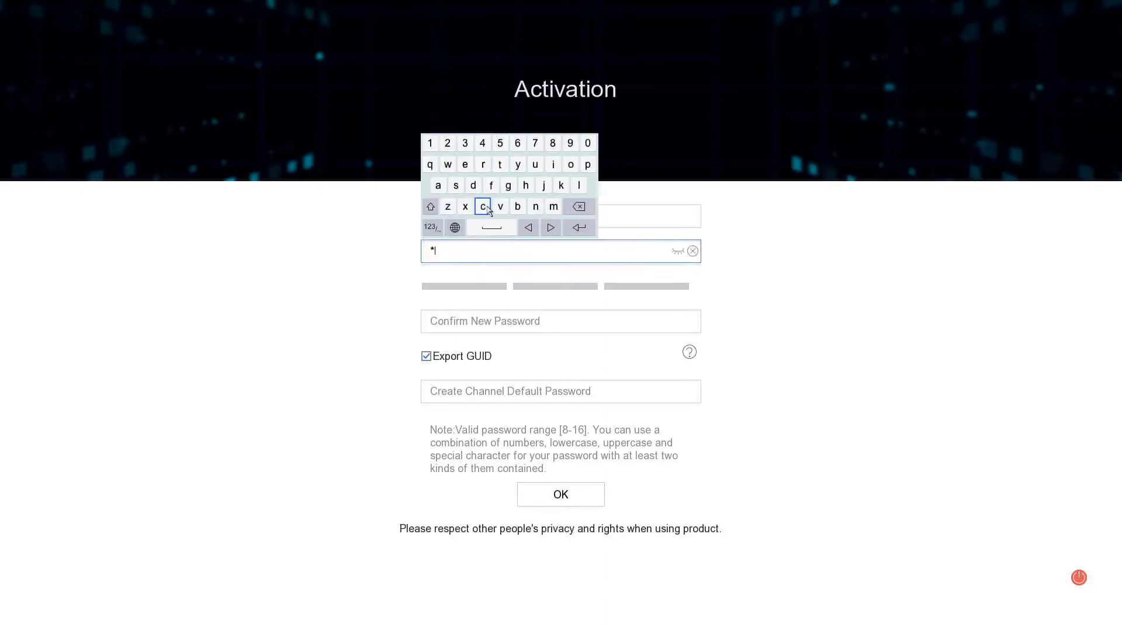
{"action": "left_click", "coordinate": [485, 207]}
{"action": "left_click", "coordinate": [500, 165]}
{"action": "left_click", "coordinate": [500, 207]}
{"action": "left_click", "coordinate": [447, 164]}
{"action": "left_click", "coordinate": [430, 143]}
{"action": "left_click", "coordinate": [466, 143]}
{"action": "left_click", "coordinate": [482, 143]}
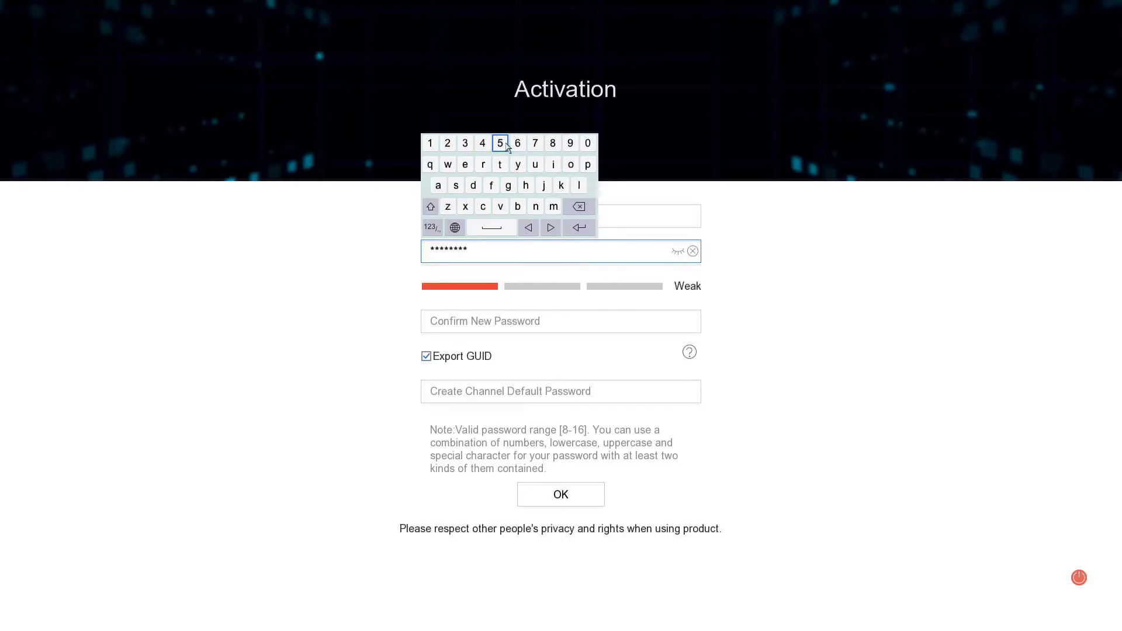
{"action": "left_click", "coordinate": [500, 143]}
- Re-enter the password in Confirm New Password and reveal both fields to verify they match
{"action": "left_click", "coordinate": [504, 311]}
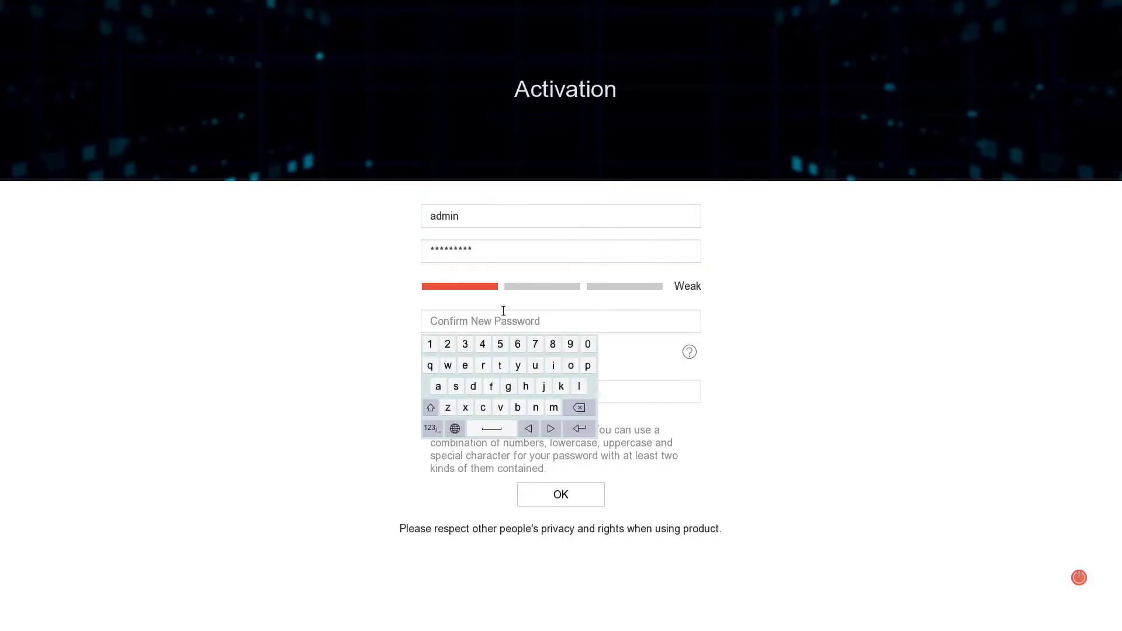
{"action": "left_click", "coordinate": [483, 407]}
{"action": "left_click", "coordinate": [483, 407]}
{"action": "left_click", "coordinate": [501, 365]}
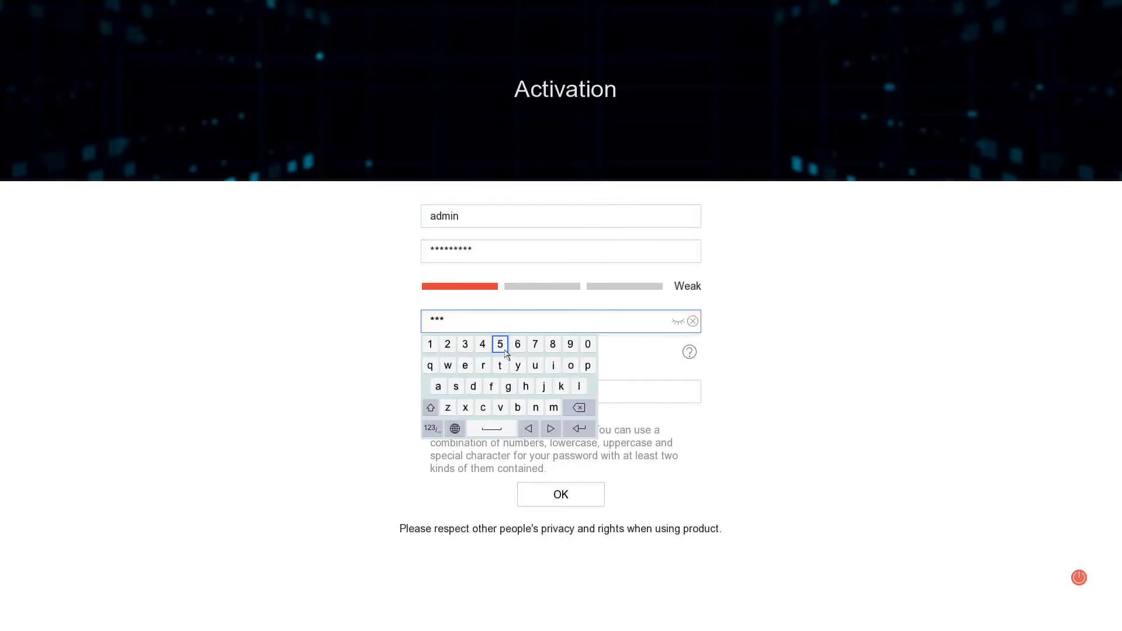
{"action": "left_click", "coordinate": [579, 407]}
{"action": "left_click", "coordinate": [501, 366]}
{"action": "left_click", "coordinate": [500, 408]}
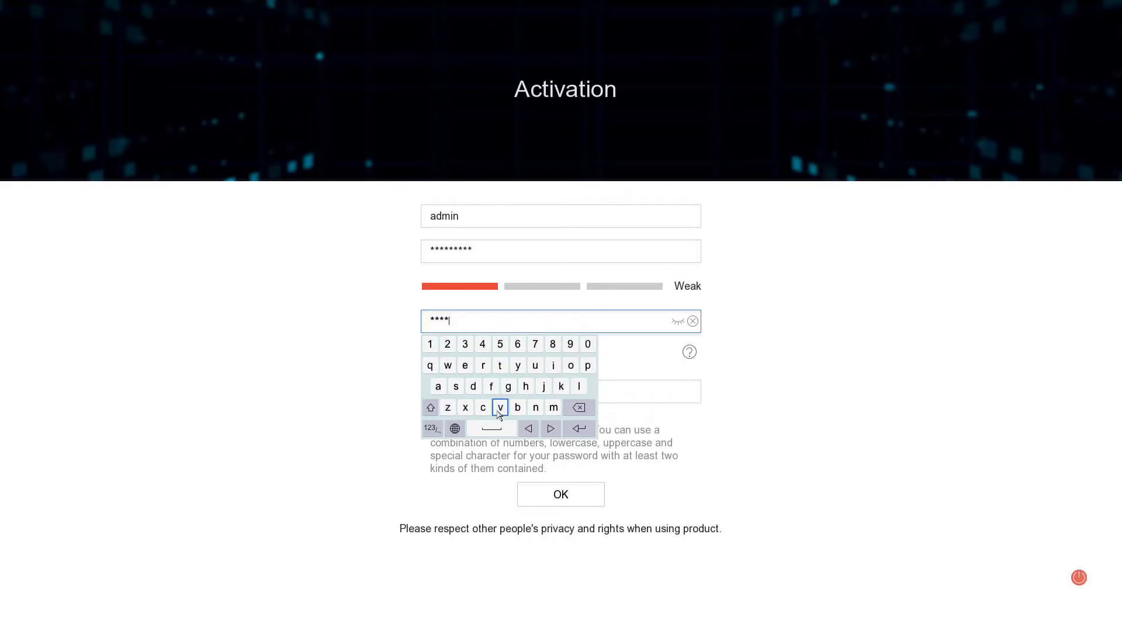
{"action": "left_click", "coordinate": [448, 344]}
{"action": "left_click", "coordinate": [464, 345]}
{"action": "left_click", "coordinate": [482, 345]}
{"action": "left_click", "coordinate": [501, 344]}
{"action": "left_click", "coordinate": [500, 345]}
{"action": "left_click", "coordinate": [678, 321]}
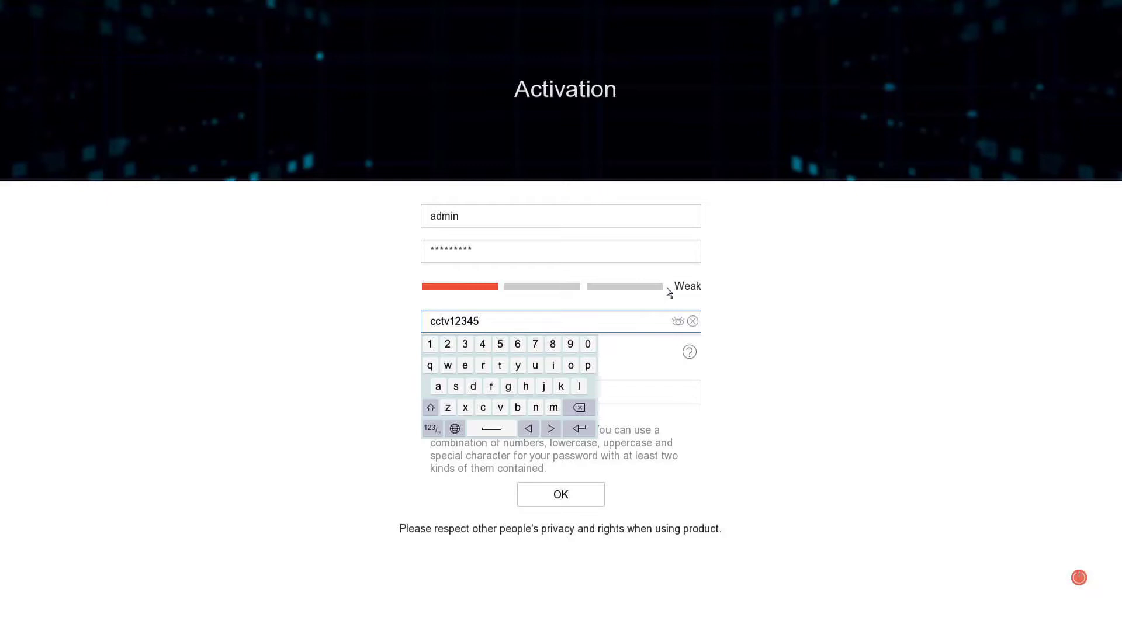
{"action": "left_click", "coordinate": [664, 250]}
{"action": "left_click", "coordinate": [679, 252]}
{"action": "left_click", "coordinate": [776, 305]}
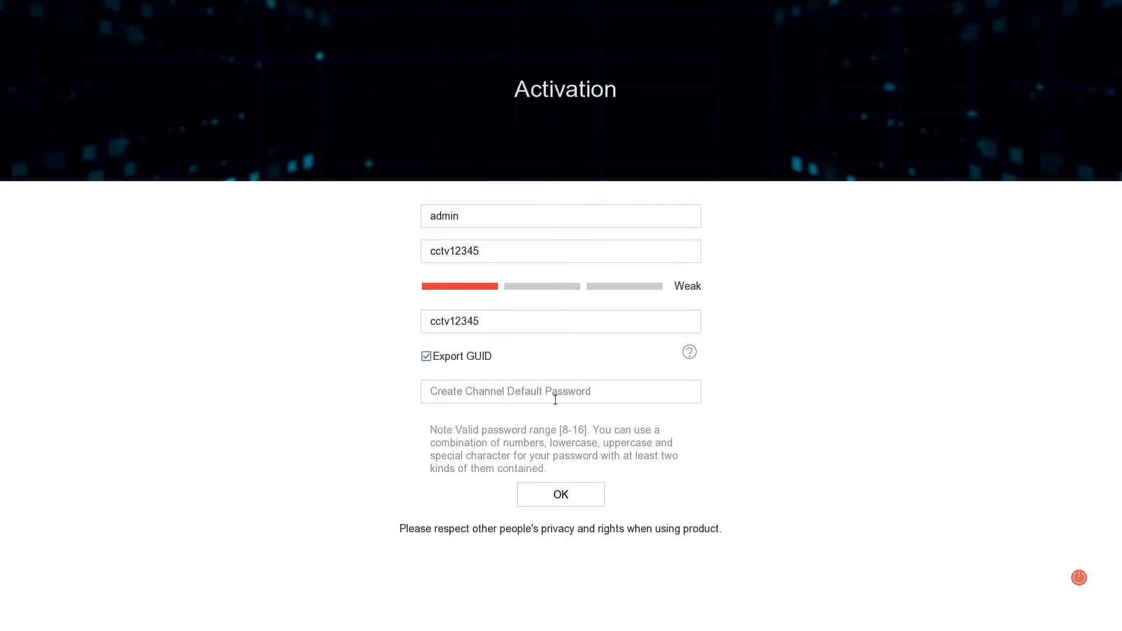
- Fill in Create Channel Default Password, correcting a typo, and reveal it to check
{"action": "left_click", "coordinate": [616, 383]}
{"action": "left_click", "coordinate": [482, 346]}
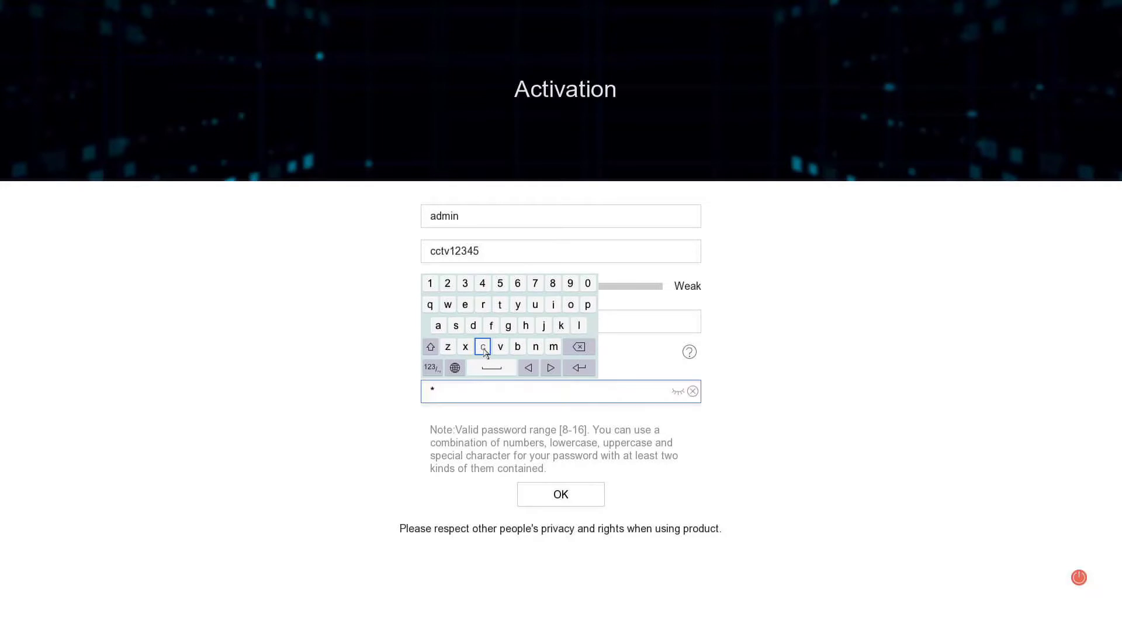
{"action": "left_click", "coordinate": [483, 347]}
{"action": "left_click", "coordinate": [499, 305]}
{"action": "left_click", "coordinate": [500, 347]}
{"action": "left_click", "coordinate": [430, 283]}
{"action": "left_click", "coordinate": [448, 283]}
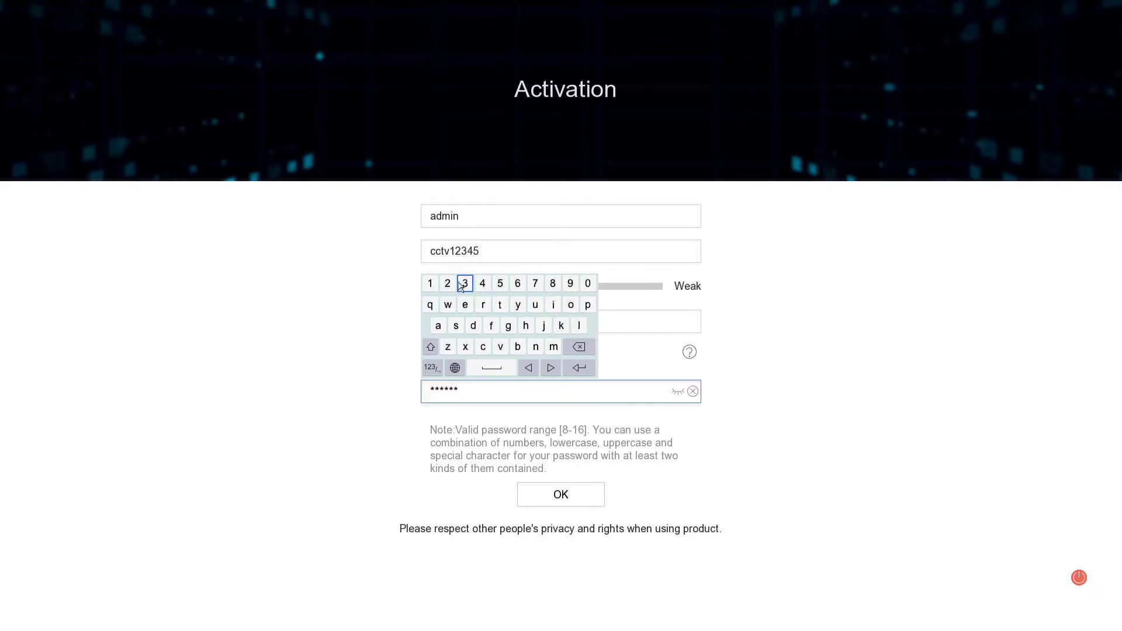
{"action": "left_click", "coordinate": [579, 347]}
{"action": "left_click", "coordinate": [447, 283]}
{"action": "left_click", "coordinate": [466, 284]}
{"action": "left_click", "coordinate": [482, 284]}
{"action": "left_click", "coordinate": [501, 283]}
{"action": "left_click", "coordinate": [678, 391]}
{"action": "left_click", "coordinate": [699, 449]}
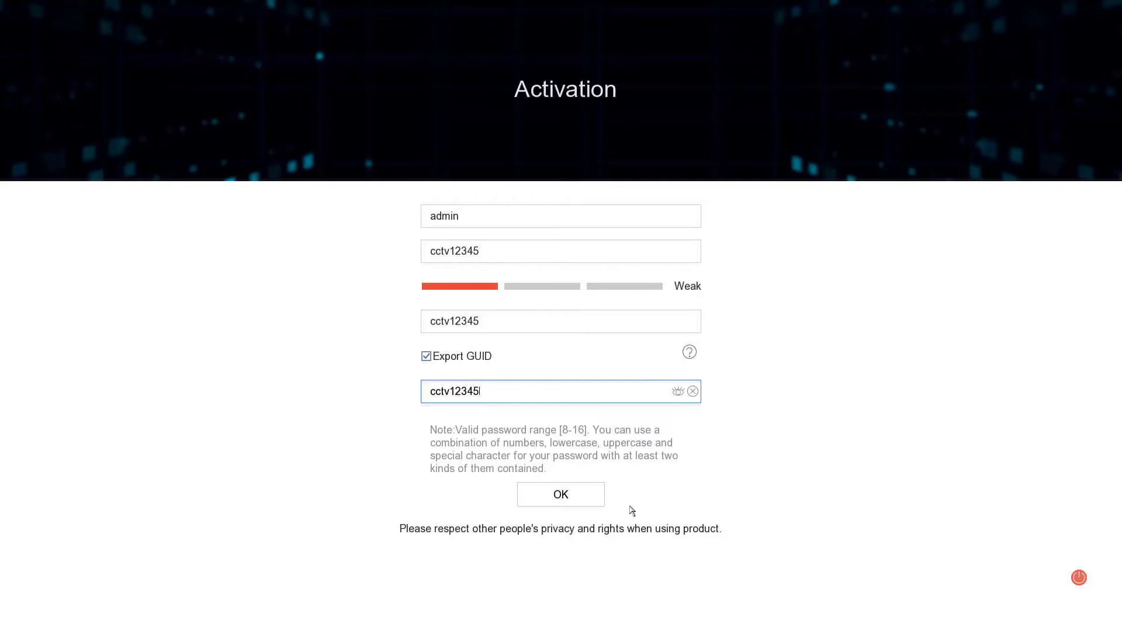
- Submit the Activation form and acknowledge the device-activated message
{"action": "left_click", "coordinate": [584, 500]}
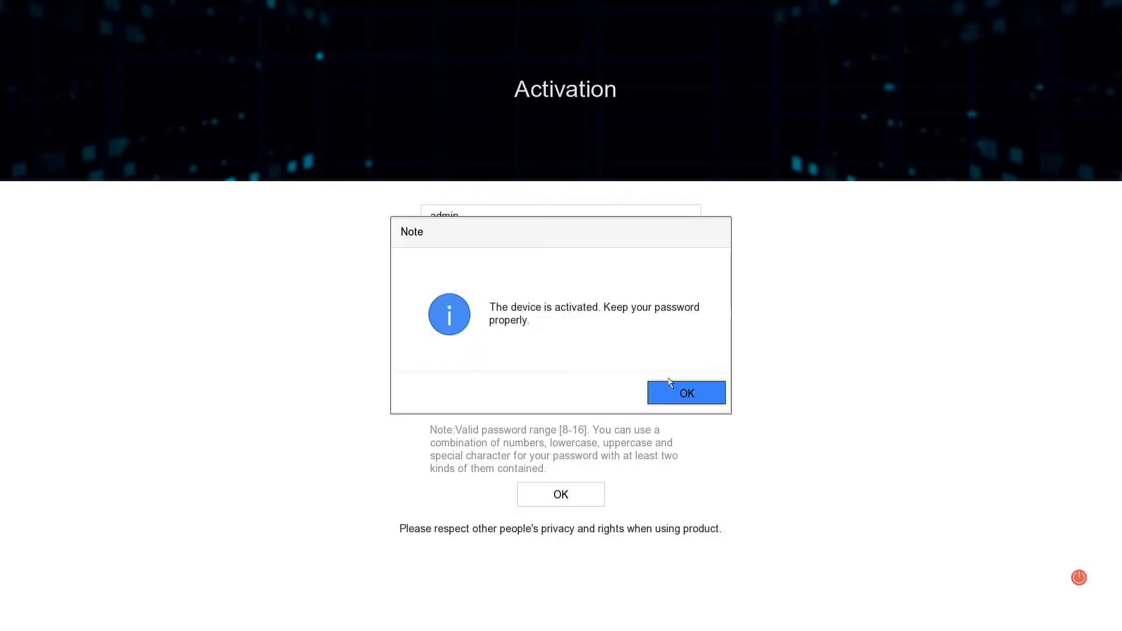
{"action": "left_click", "coordinate": [666, 398]}
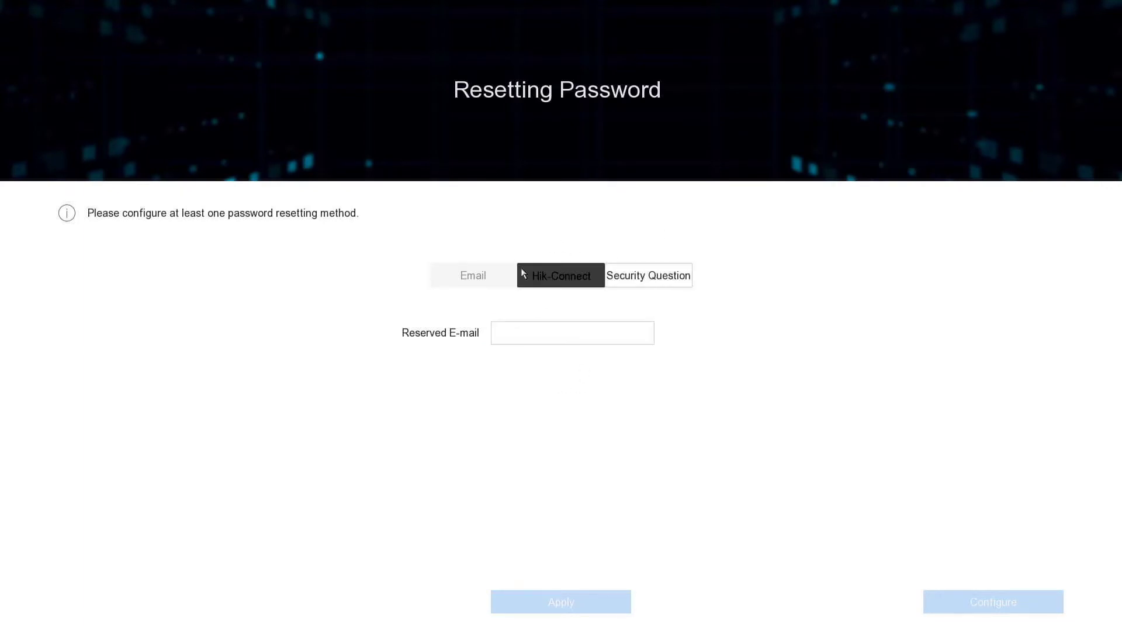
- Switch the password reset method from Hik-Connect to the Security Question tab
{"action": "left_click", "coordinate": [583, 271]}
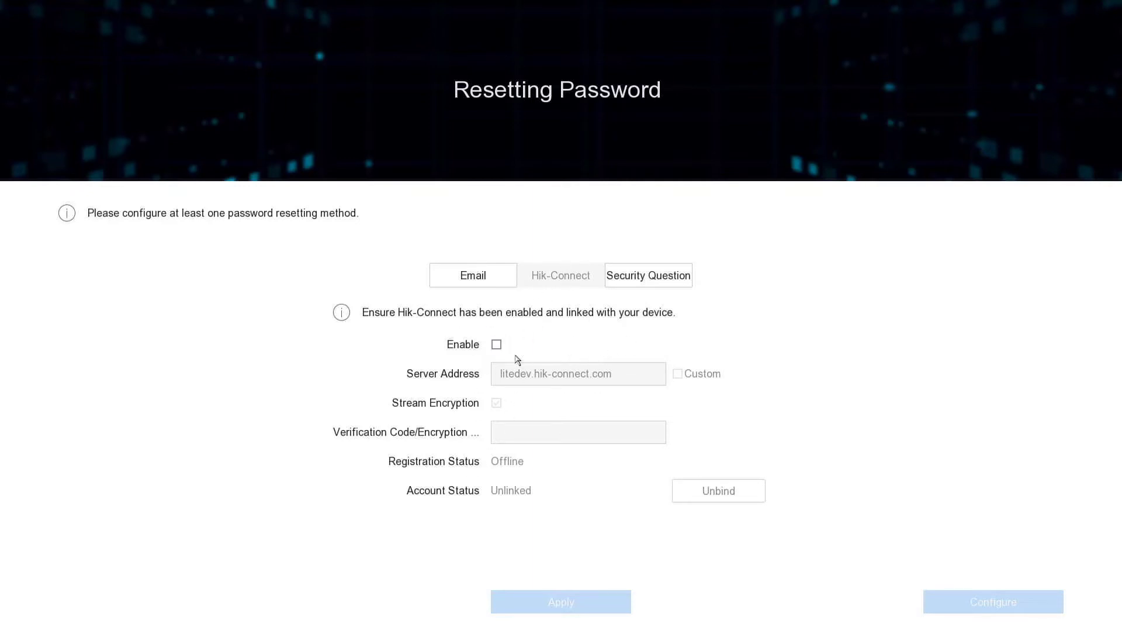
{"action": "left_click", "coordinate": [616, 283]}
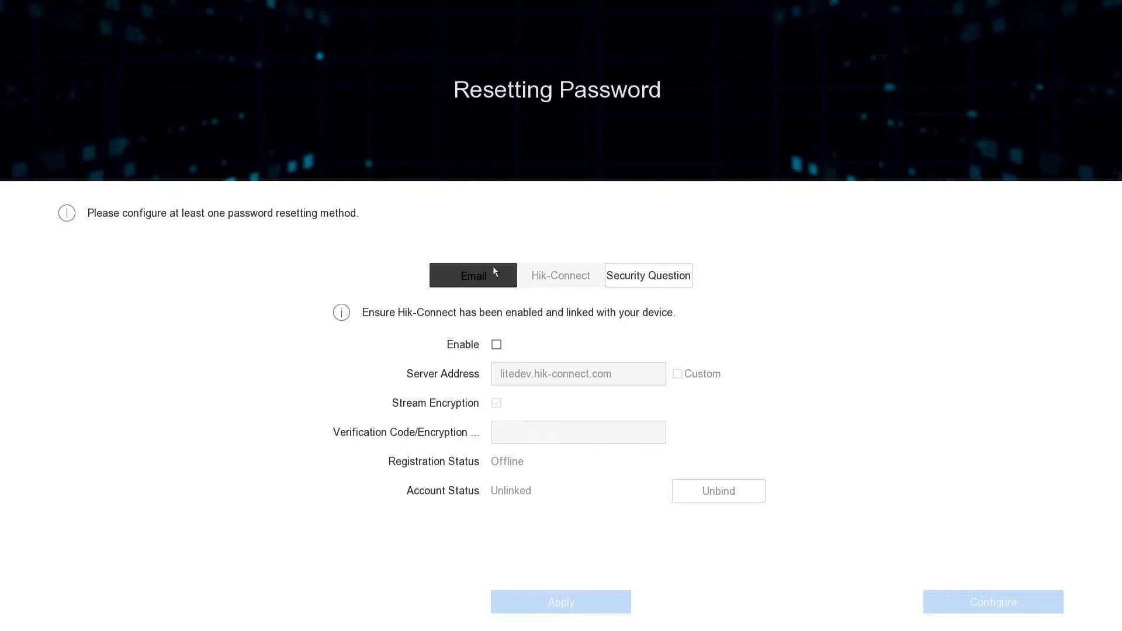
{"action": "left_click", "coordinate": [639, 282]}
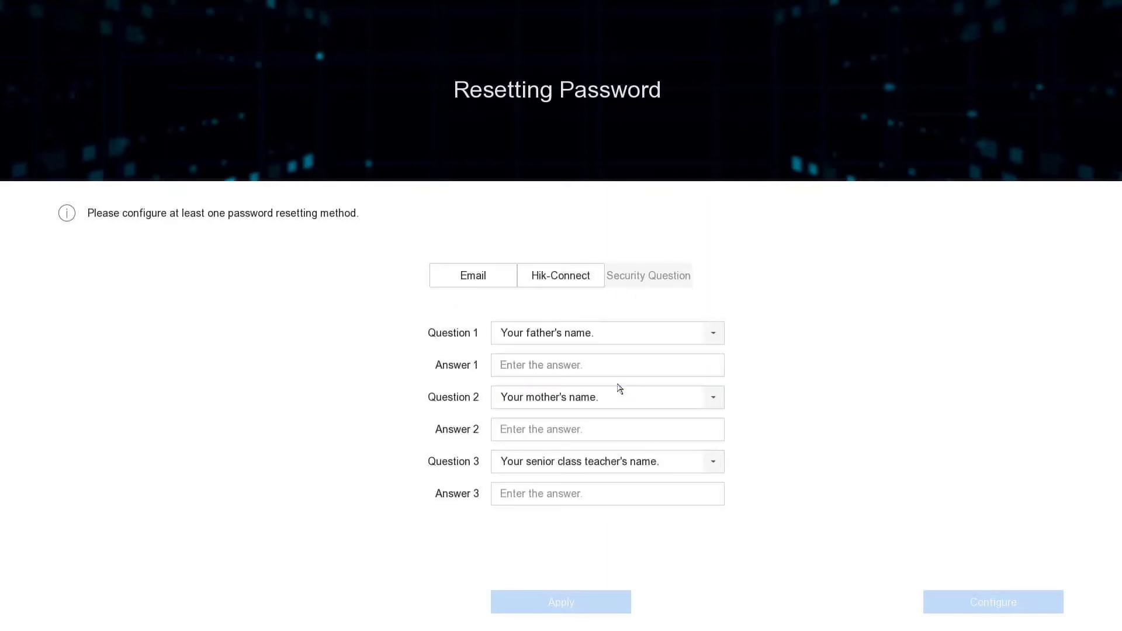
- Type the first and second security answers with the on-screen keyboard
{"action": "left_click", "coordinate": [641, 372]}
{"action": "left_click", "coordinate": [535, 409]}
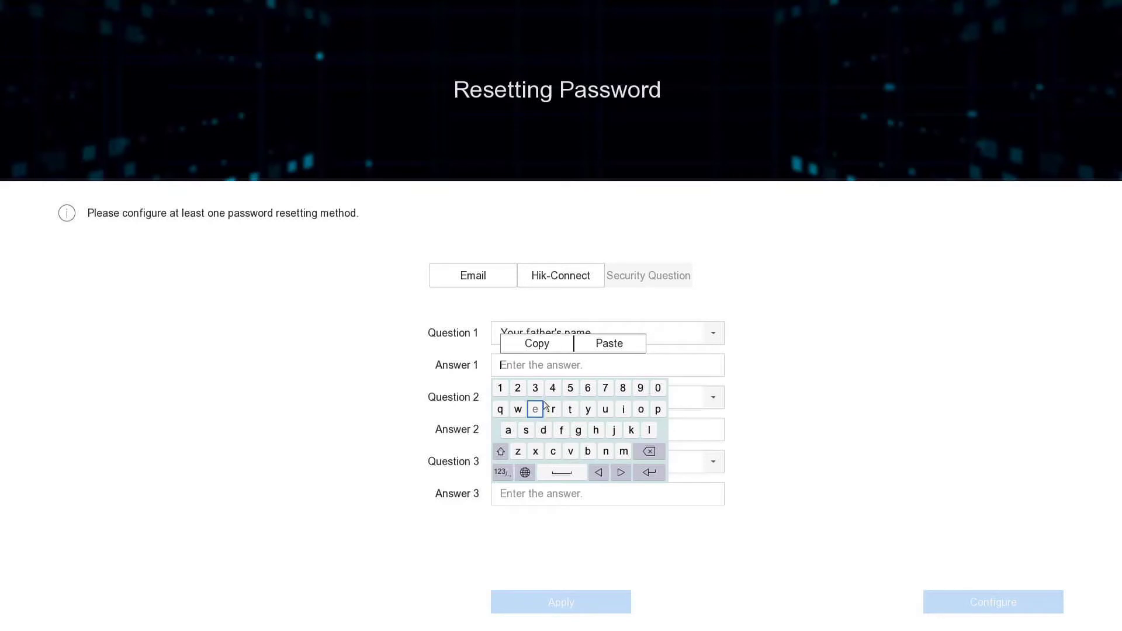
{"action": "left_click", "coordinate": [553, 409]}
{"action": "left_click", "coordinate": [551, 390]}
{"action": "left_click", "coordinate": [551, 391]}
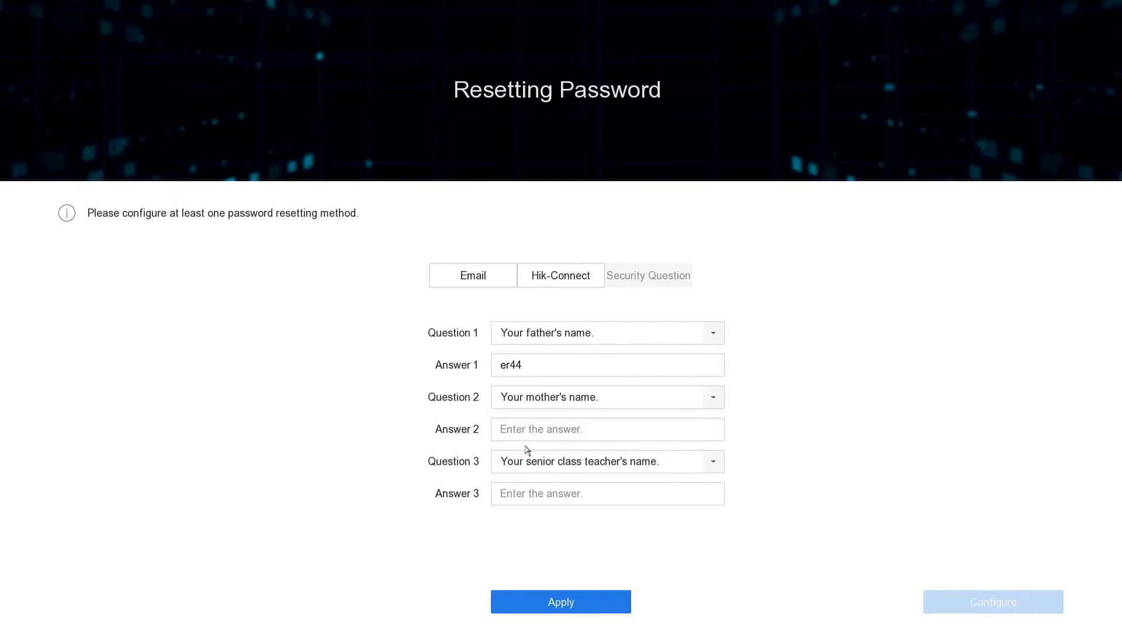
{"action": "left_click", "coordinate": [519, 430]}
{"action": "left_click", "coordinate": [543, 494]}
{"action": "left_click", "coordinate": [561, 495]}
{"action": "left_click", "coordinate": [579, 495]}
{"action": "left_click", "coordinate": [578, 494]}
{"action": "left_click", "coordinate": [356, 466]}
- Type the third security answer, apply the security questions, and start the setup wizard
{"action": "left_click", "coordinate": [536, 494]}
{"action": "left_click", "coordinate": [562, 559]}
{"action": "left_click", "coordinate": [596, 558]}
{"action": "left_click", "coordinate": [588, 538]}
{"action": "left_click", "coordinate": [368, 501]}
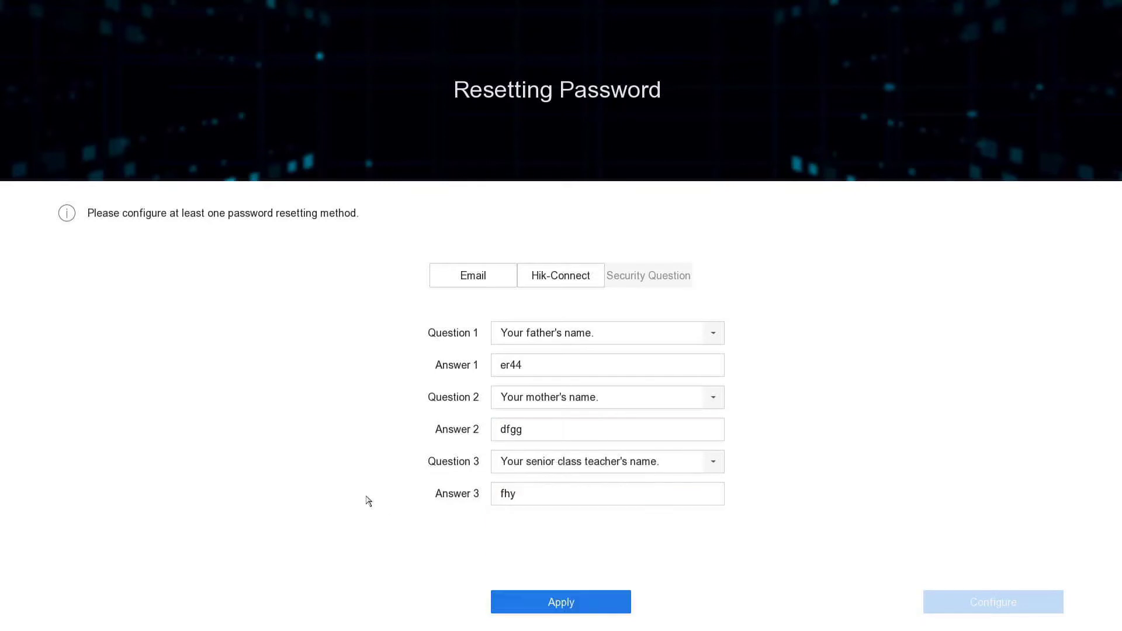
{"action": "left_click", "coordinate": [560, 608]}
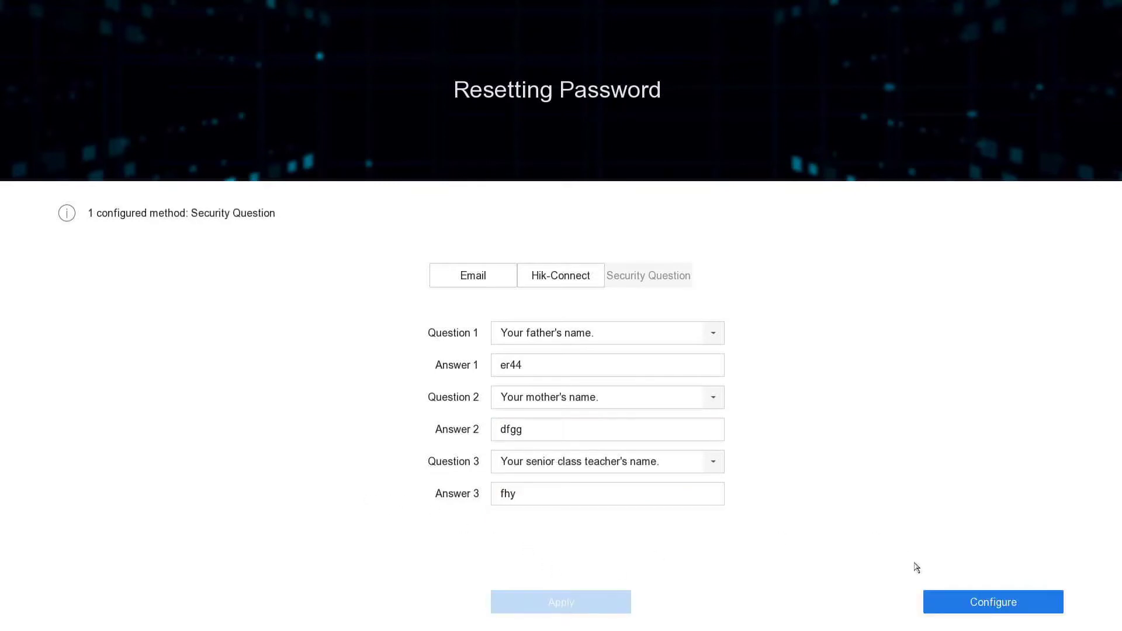
{"action": "left_click", "coordinate": [951, 604]}
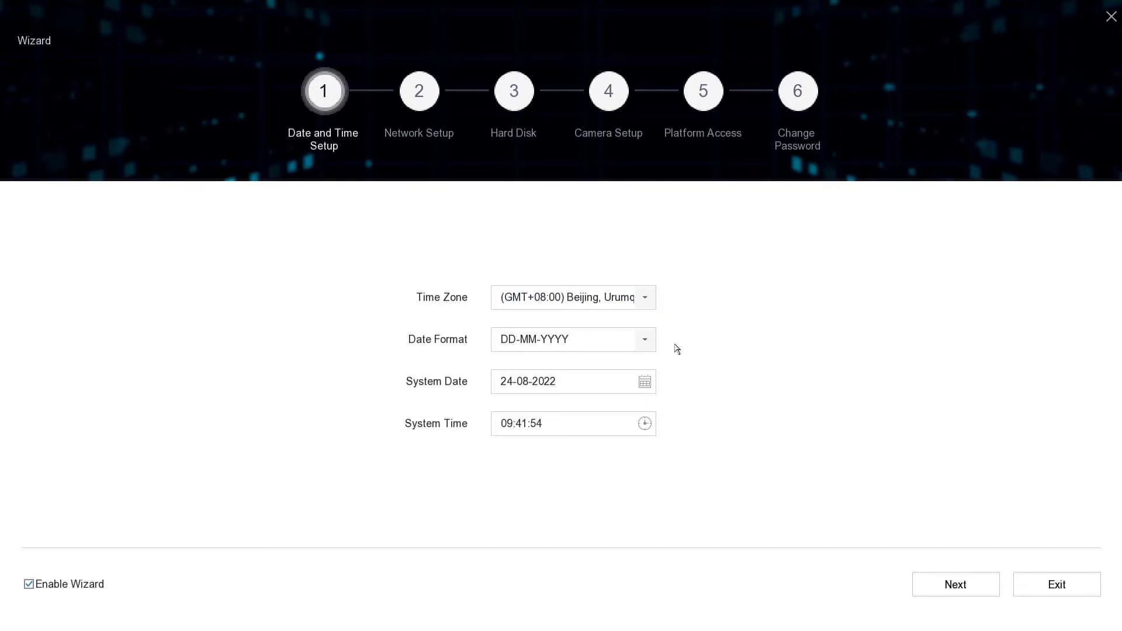
- Set time zone to (GMT+00:00) Dublin, Edinburgh, London and system time to 10:41:58, then continue
{"action": "left_click", "coordinate": [655, 298]}
{"action": "scroll", "coordinate": [626, 391], "scroll_direction": "up", "scroll_amount": 5}
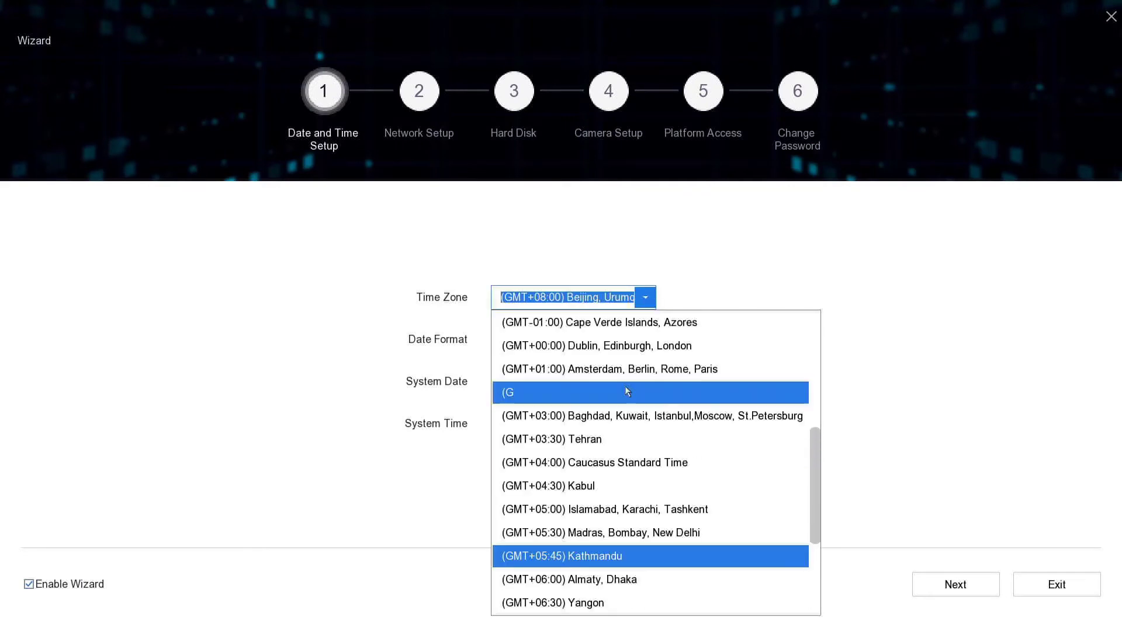
{"action": "left_click", "coordinate": [634, 349]}
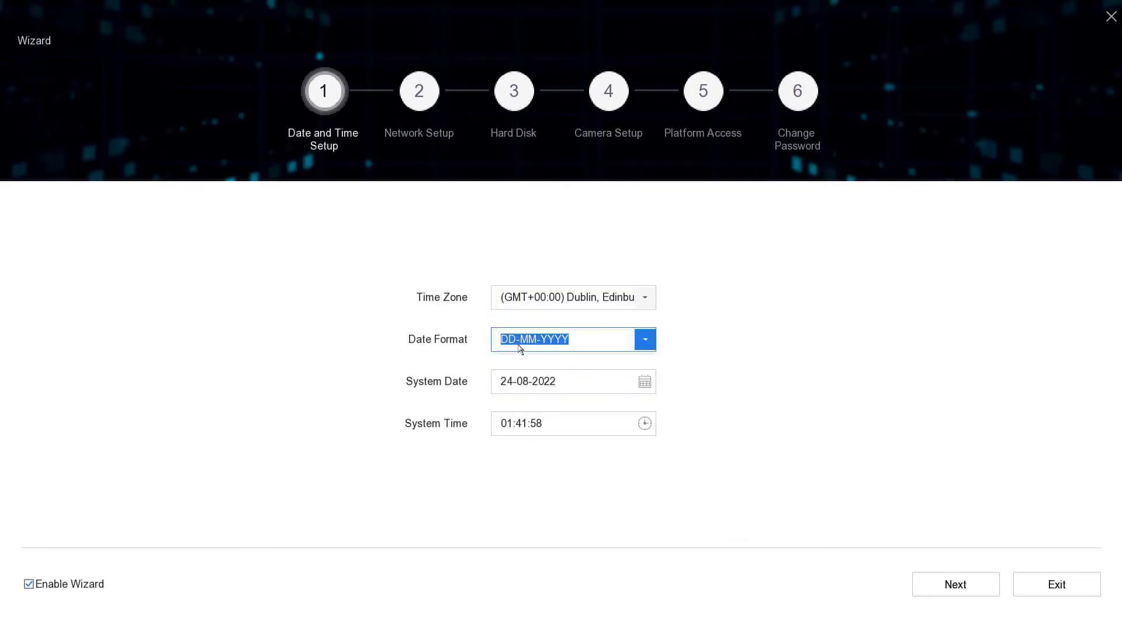
{"action": "left_click", "coordinate": [543, 425]}
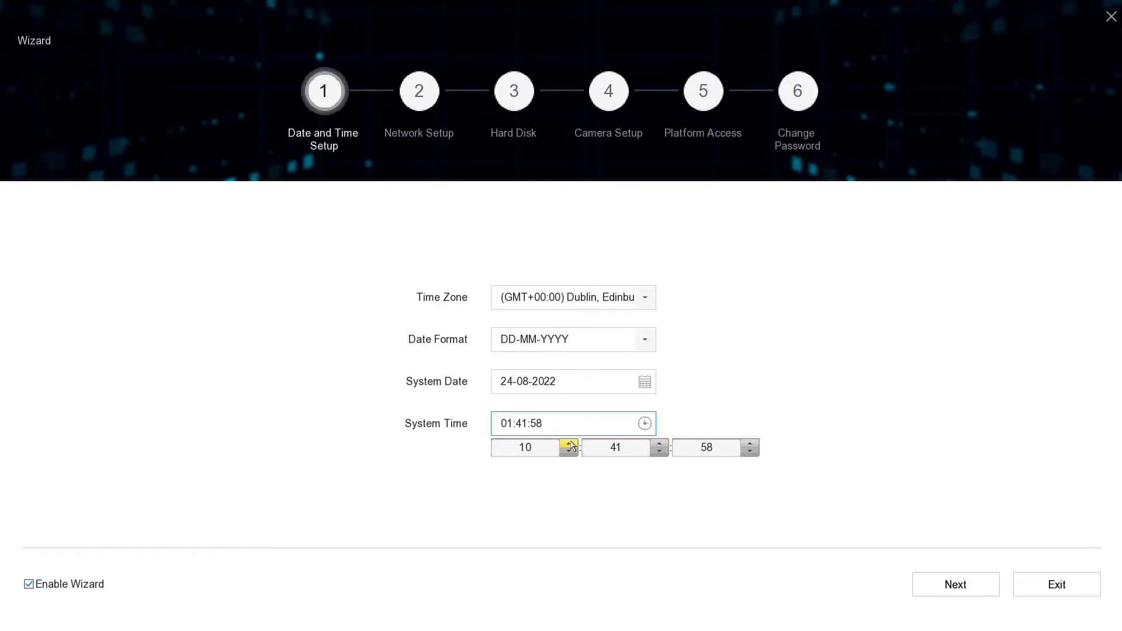
{"action": "left_click", "coordinate": [578, 501]}
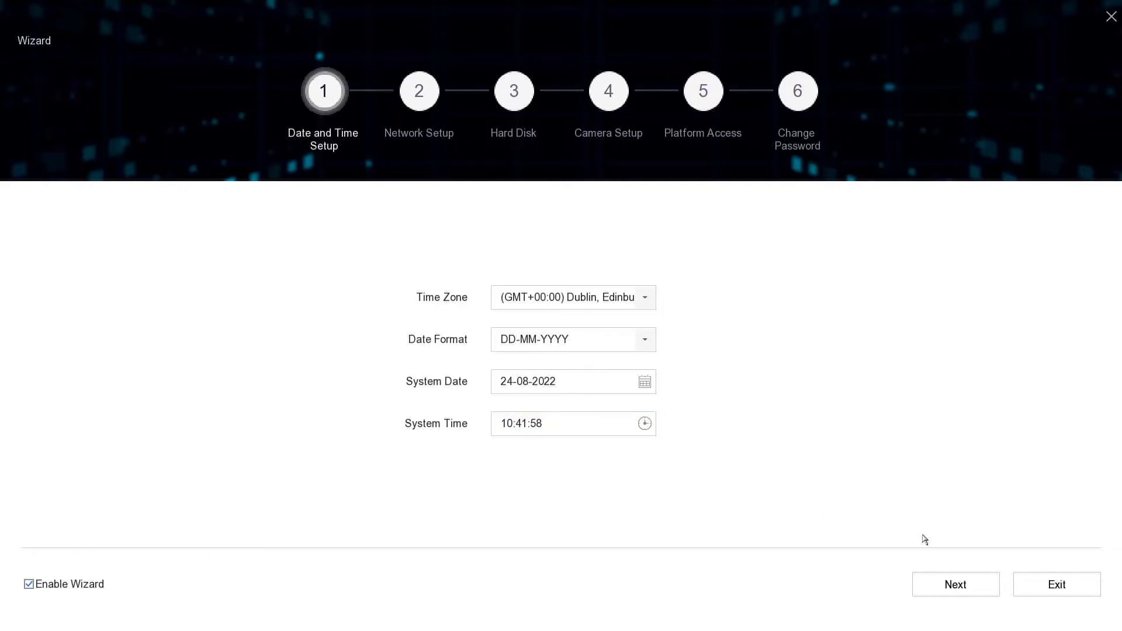
{"action": "left_click", "coordinate": [957, 585]}
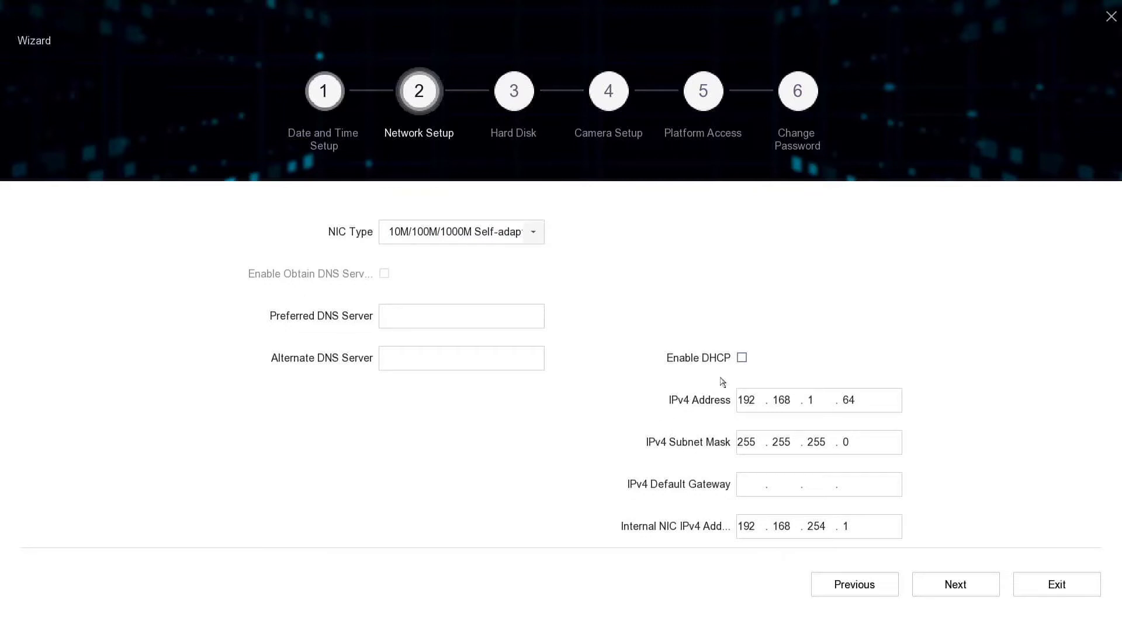
- Enable DHCP, clearing the invalid IPv4 address warning, and continue past network setup
{"action": "left_click", "coordinate": [742, 358]}
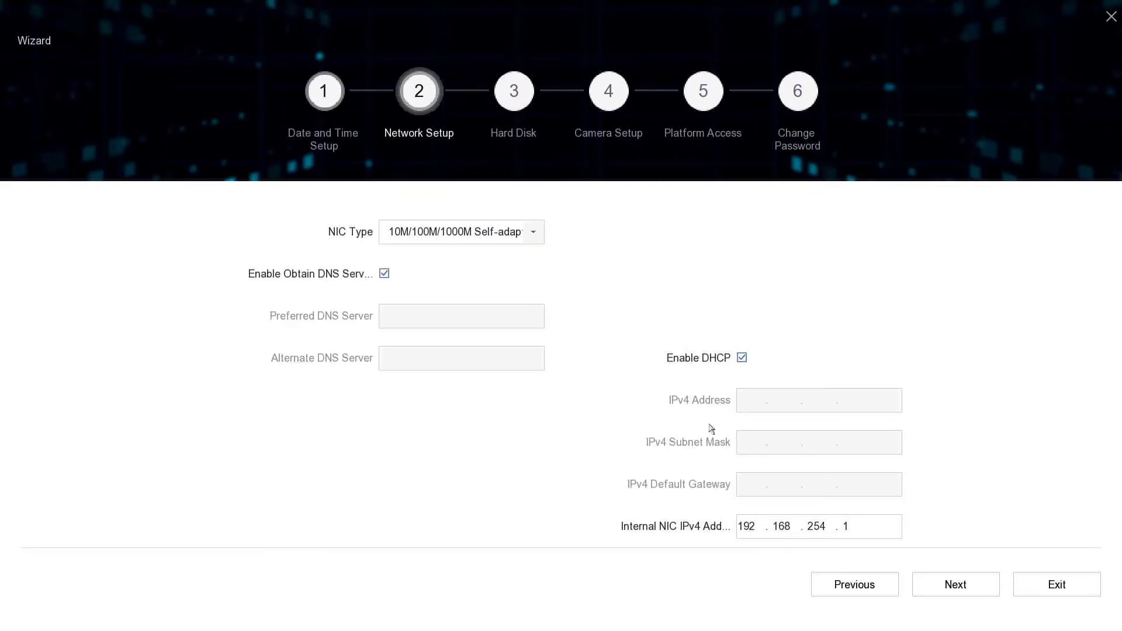
{"action": "left_click", "coordinate": [743, 357]}
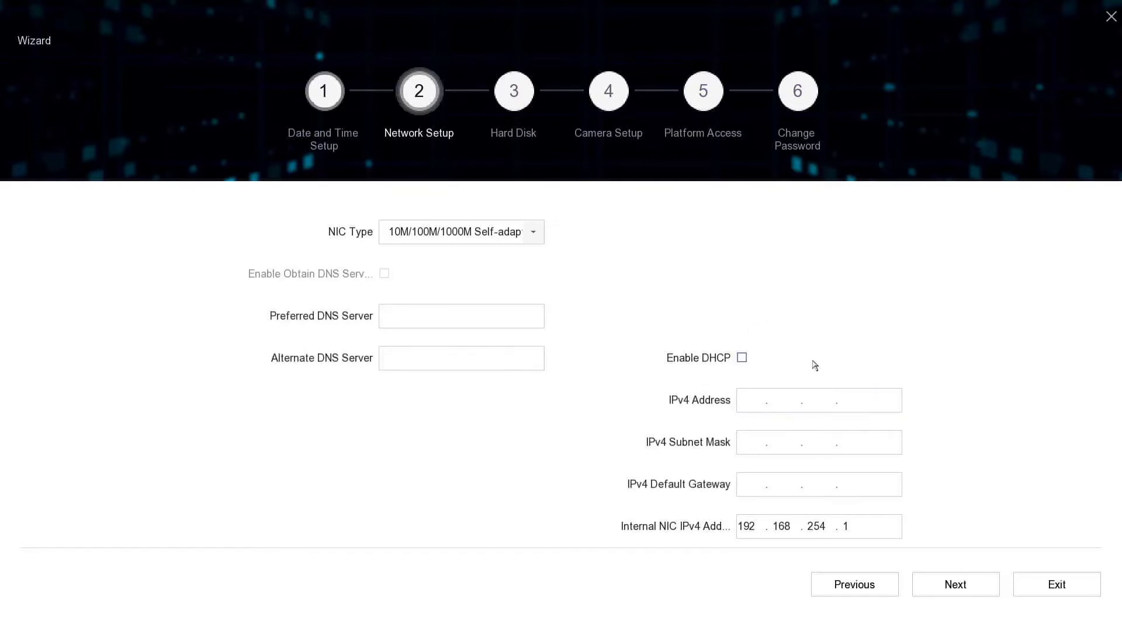
{"action": "left_click", "coordinate": [968, 595]}
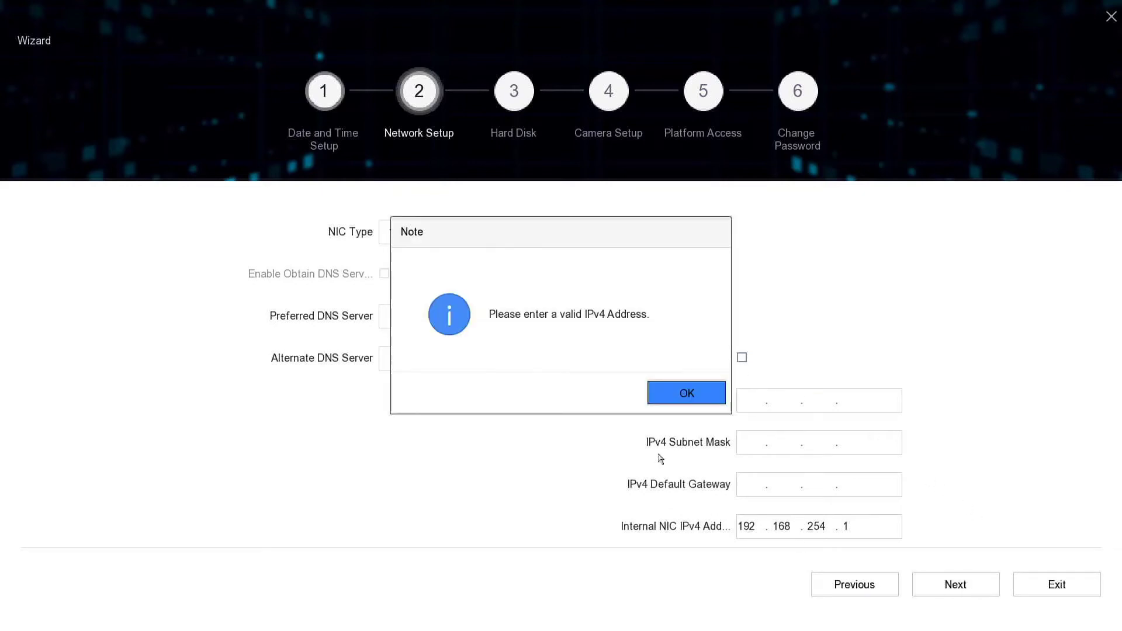
{"action": "left_click", "coordinate": [689, 396]}
{"action": "left_click", "coordinate": [741, 358]}
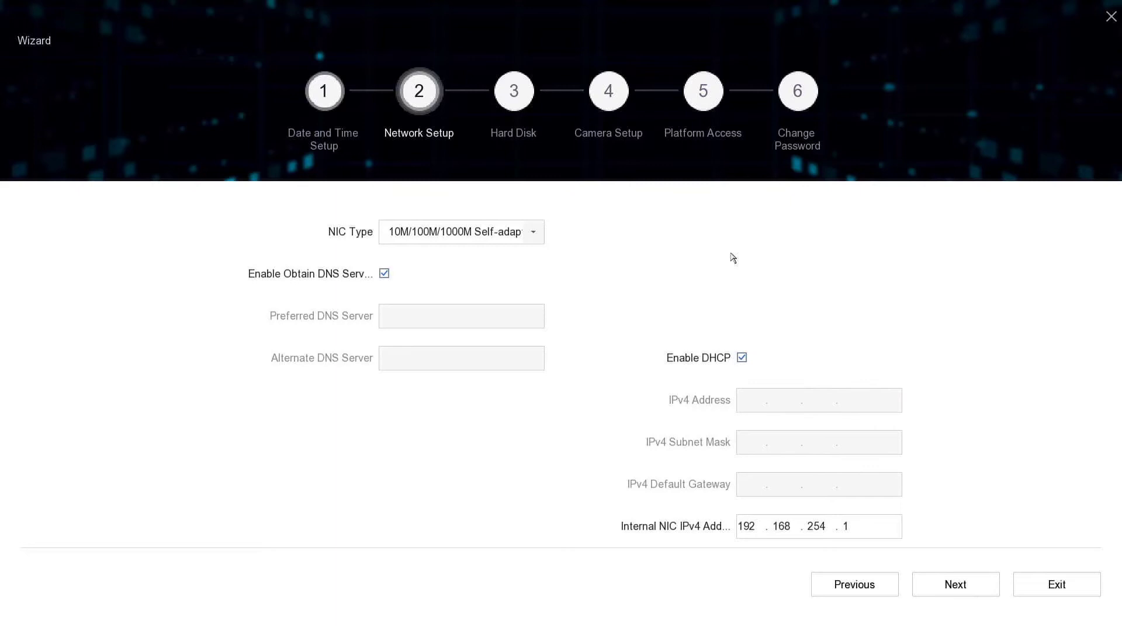
{"action": "left_click", "coordinate": [944, 578]}
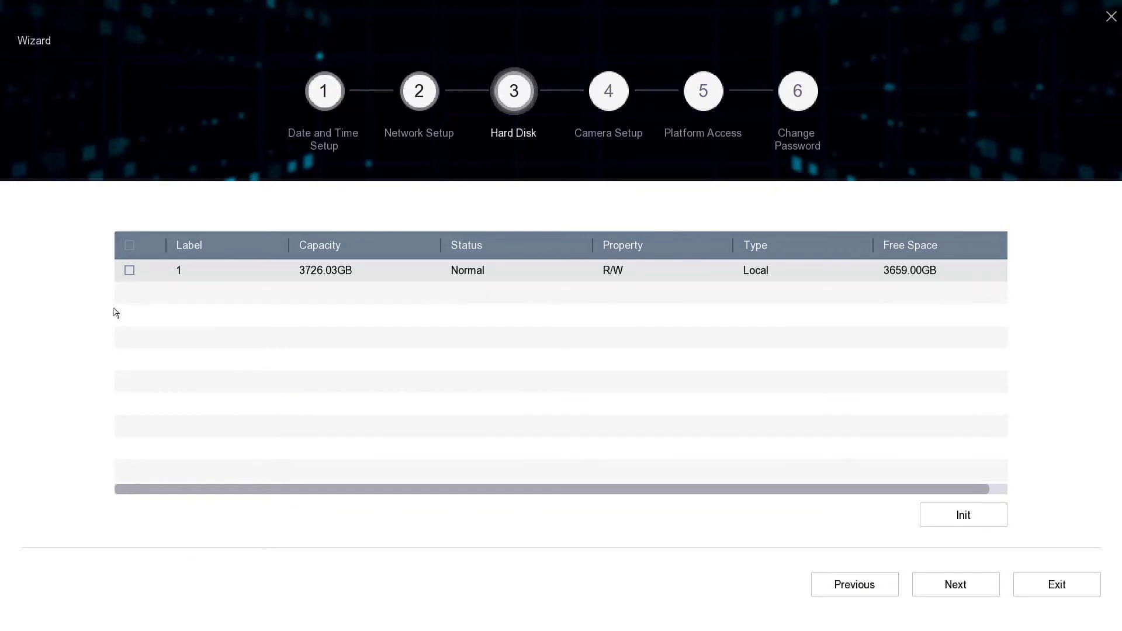
- Select and initialize the 3726.03GB hard disk, then continue once initialization finishes
{"action": "left_click", "coordinate": [129, 271]}
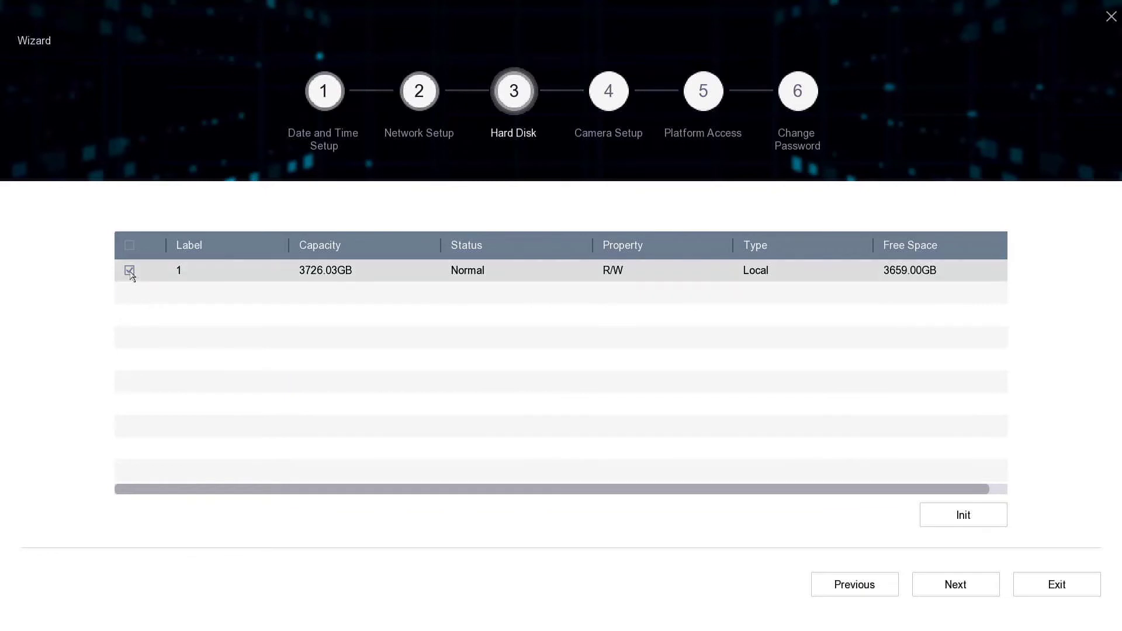
{"action": "left_click", "coordinate": [962, 521]}
{"action": "left_click", "coordinate": [610, 377]}
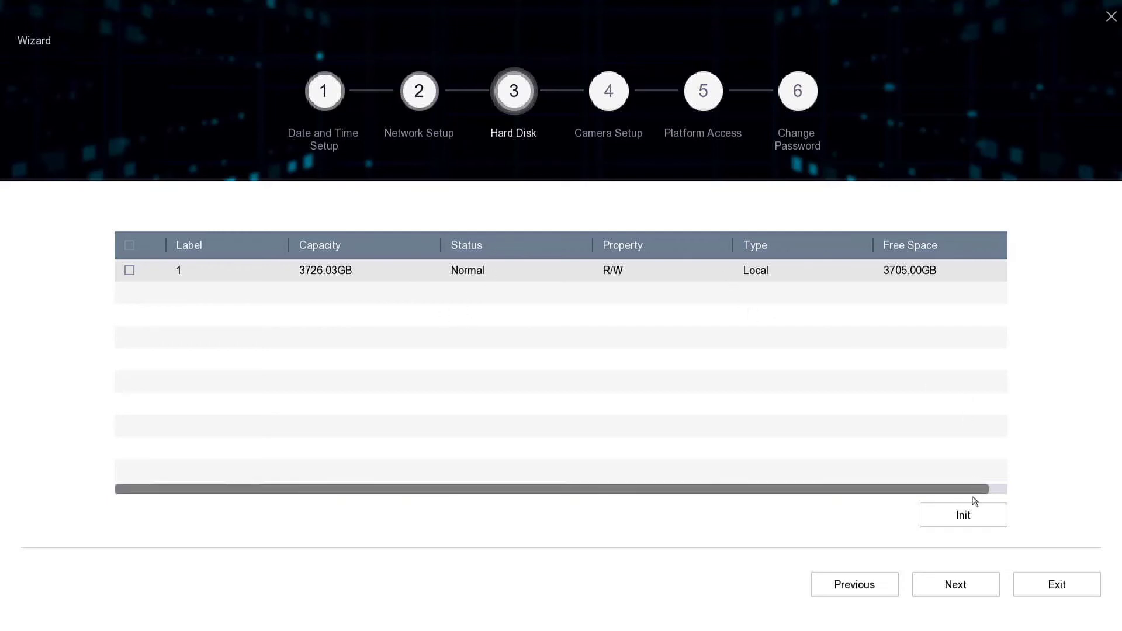
{"action": "left_click", "coordinate": [966, 584]}
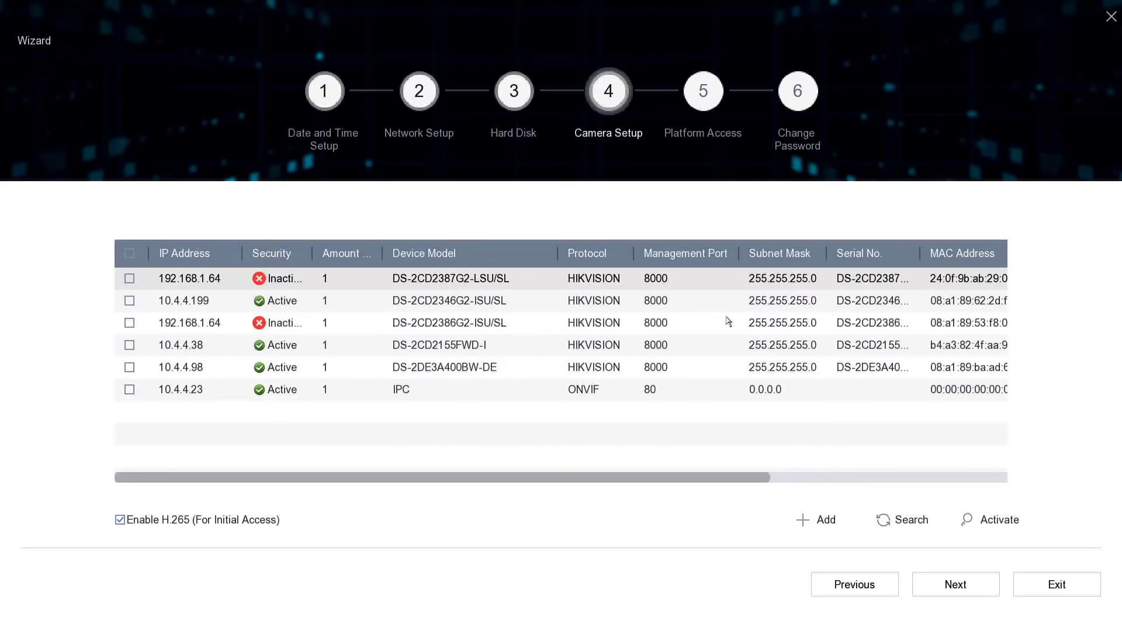
- Pass Camera Setup and Platform Access unchanged
{"action": "left_click", "coordinate": [971, 588]}
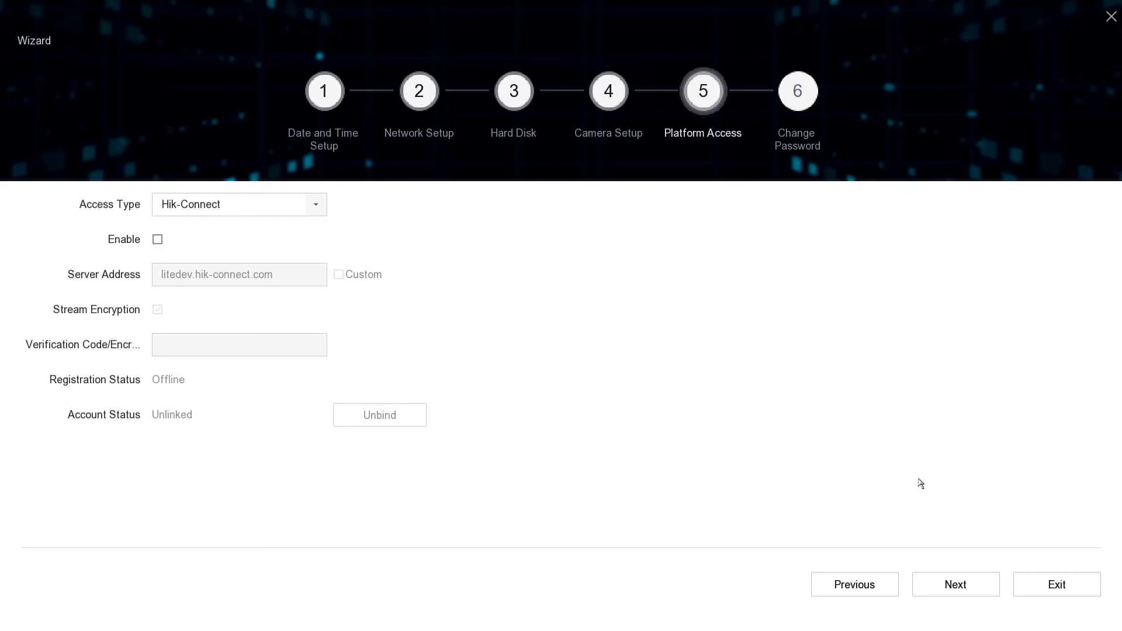
{"action": "left_click", "coordinate": [971, 590]}
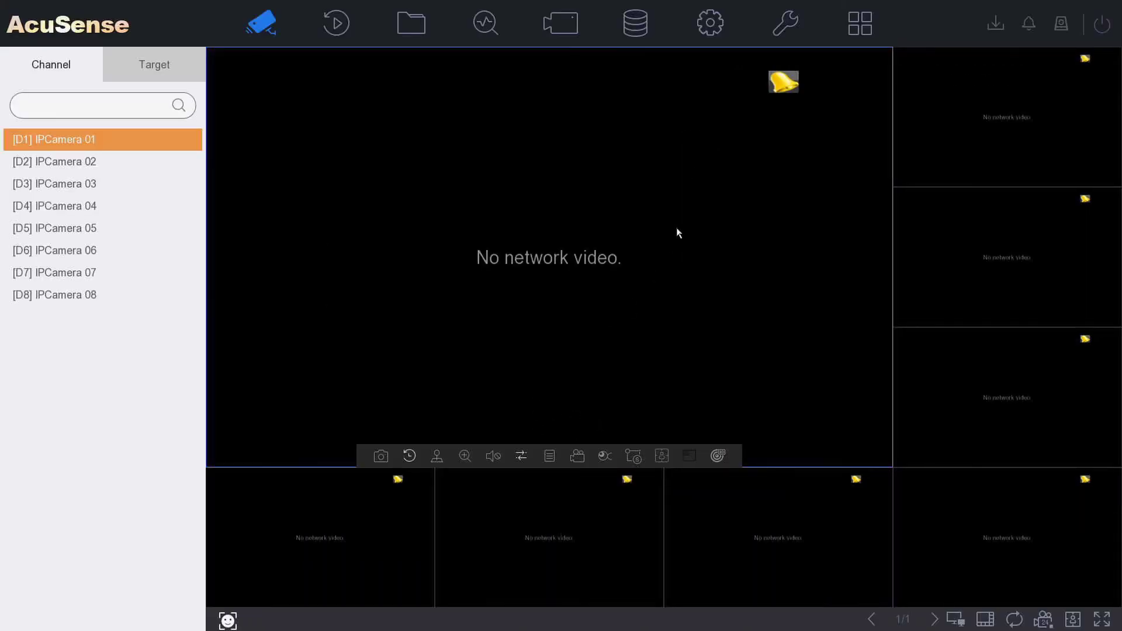
- Untick Enable Wizard in System General settings and apply the change
{"action": "left_click", "coordinate": [711, 42]}
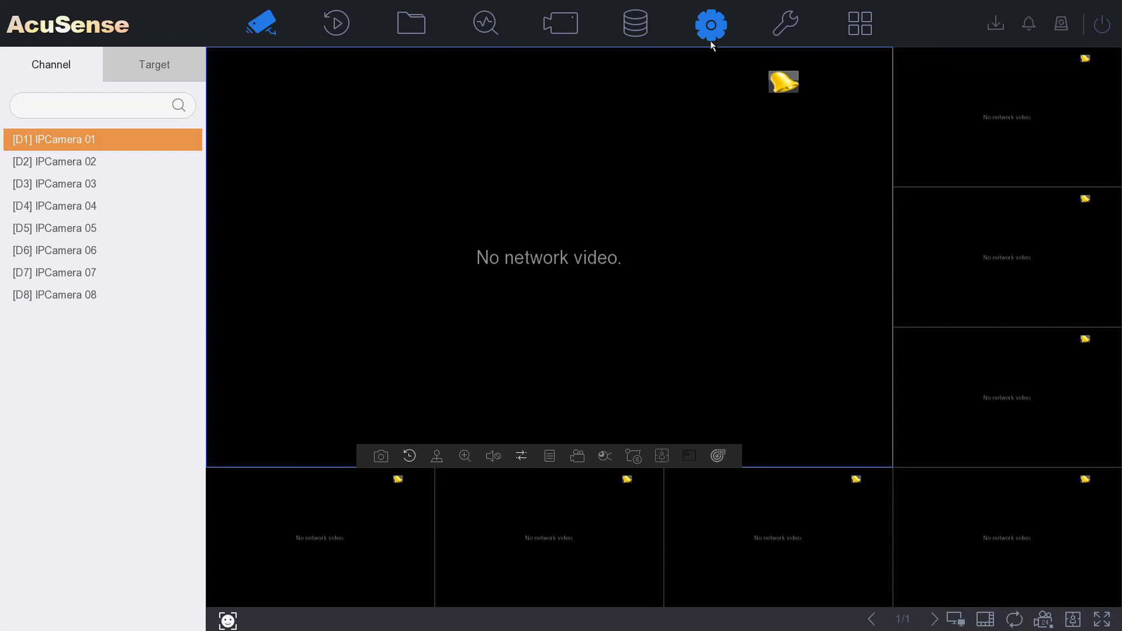
{"action": "left_click", "coordinate": [498, 401]}
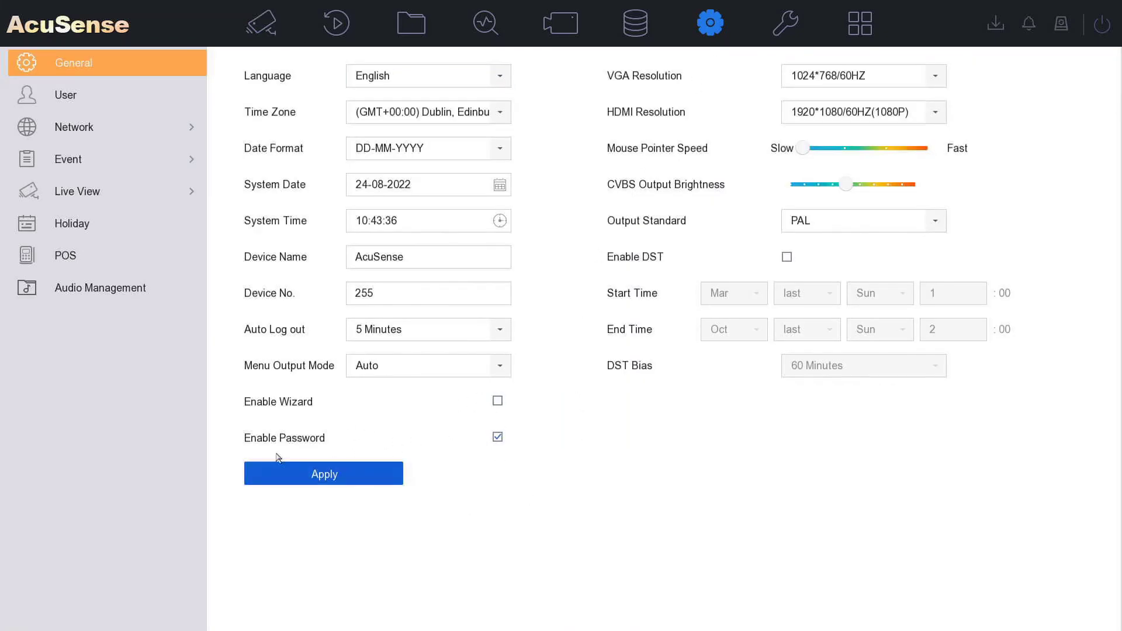
{"action": "left_click", "coordinate": [311, 469]}
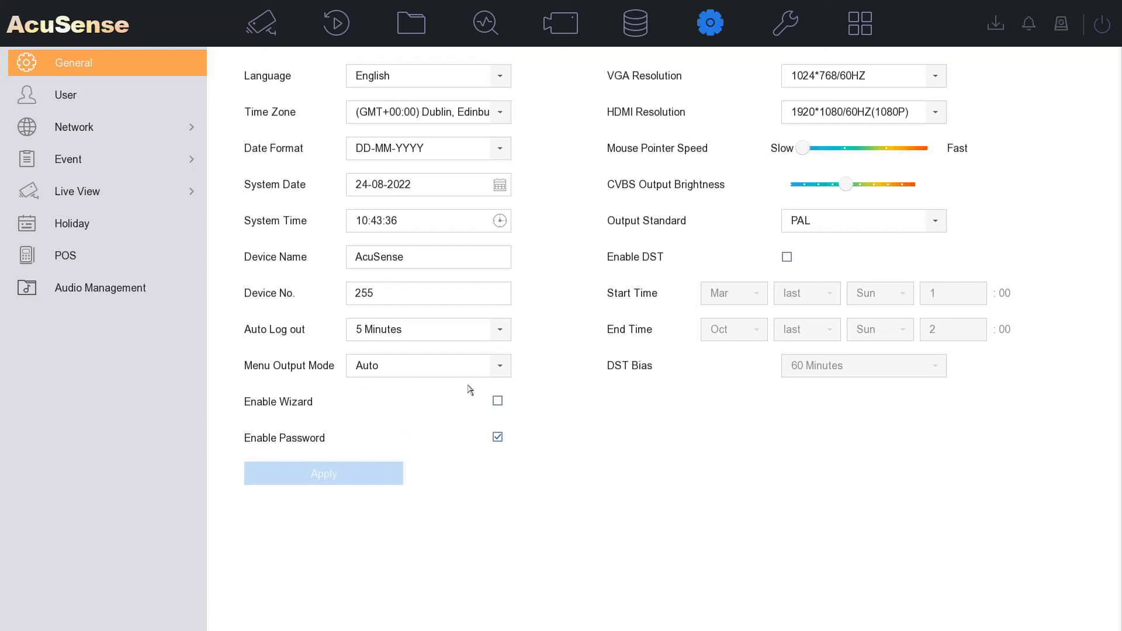